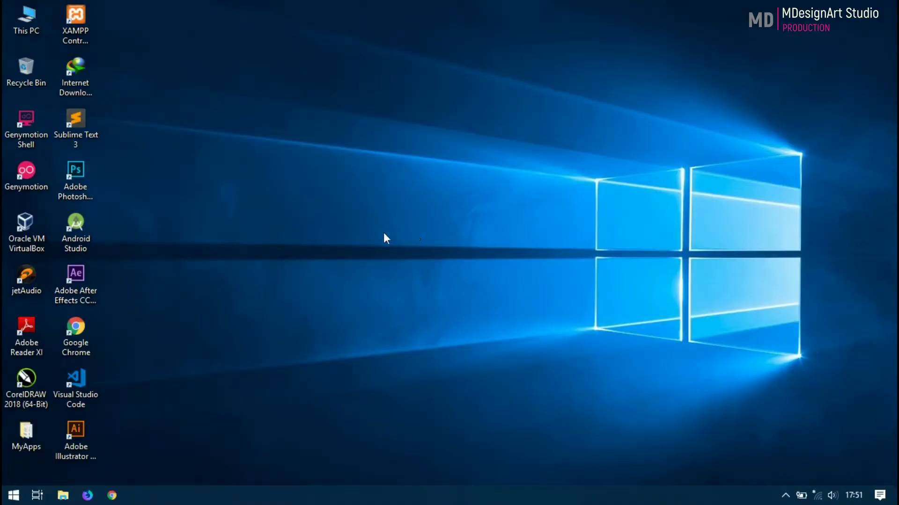
{"action": "left_click", "coordinate": [12, 496]}
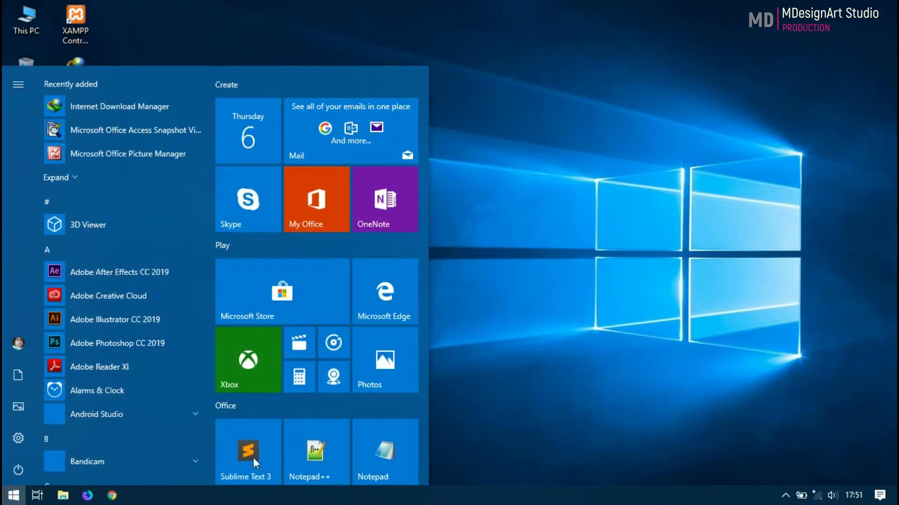
{"action": "left_click_drag", "start_coordinate": [426, 200], "coordinate": [432, 431]}
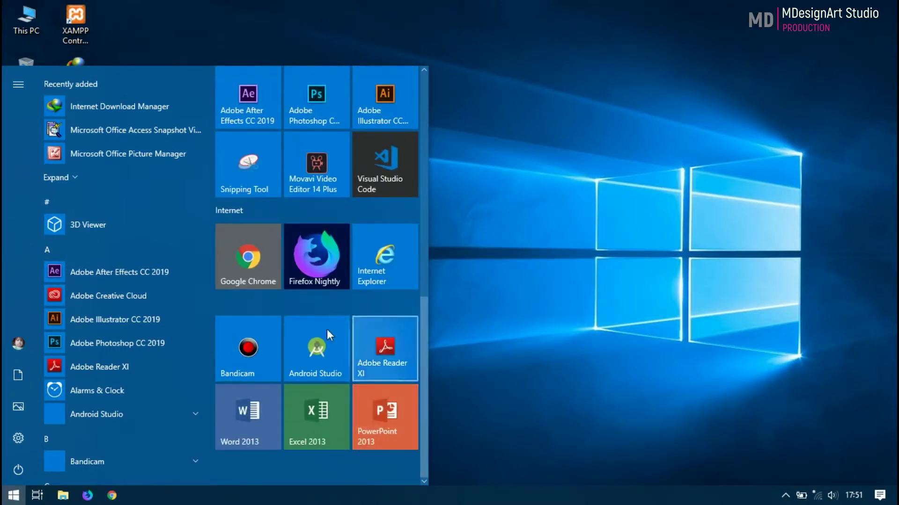
{"action": "scroll", "coordinate": [144, 380], "scroll_direction": "down", "scroll_amount": 20}
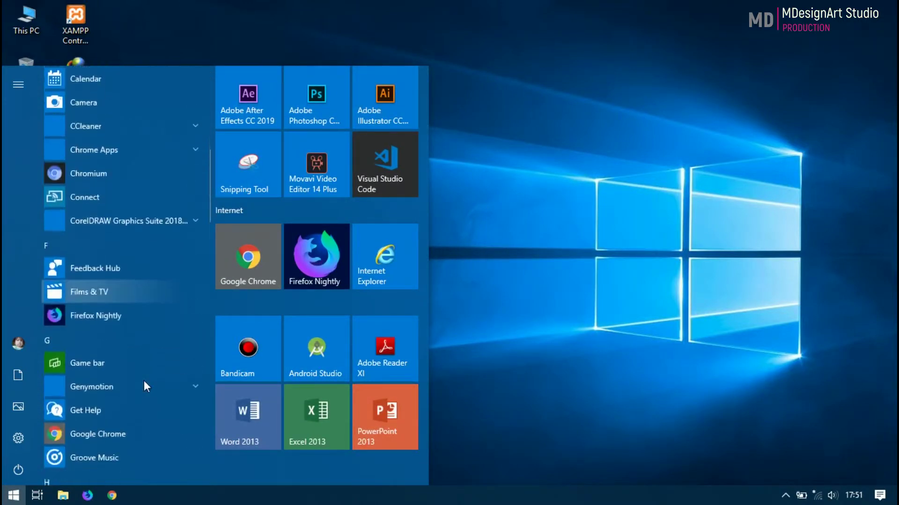
{"action": "scroll", "coordinate": [143, 386], "scroll_direction": "down", "scroll_amount": 3}
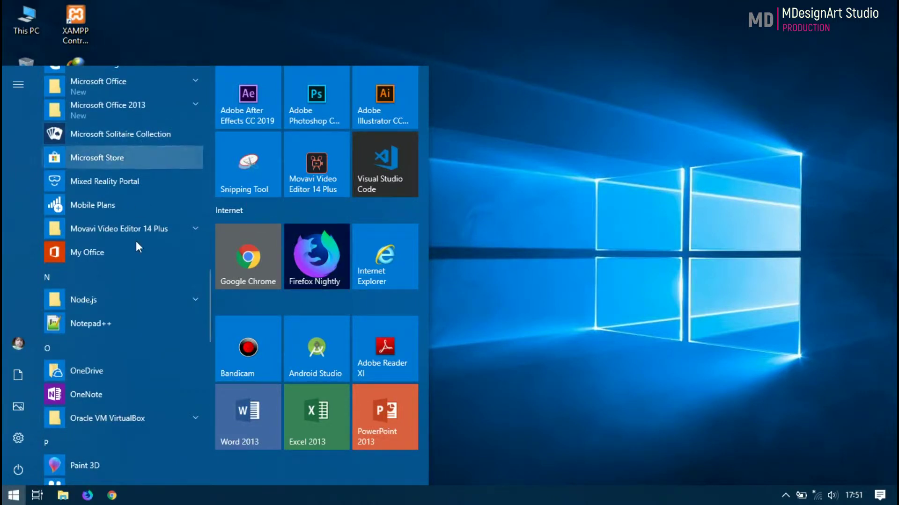
{"action": "left_click", "coordinate": [516, 387]}
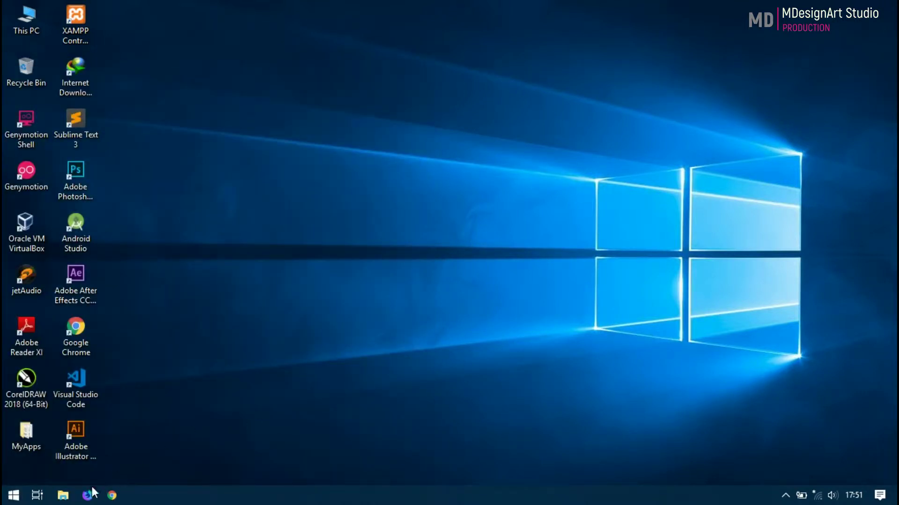
- View the computer's basic system information, including its Windows activation status, from This PC and close both windows
{"action": "left_click", "coordinate": [65, 497]}
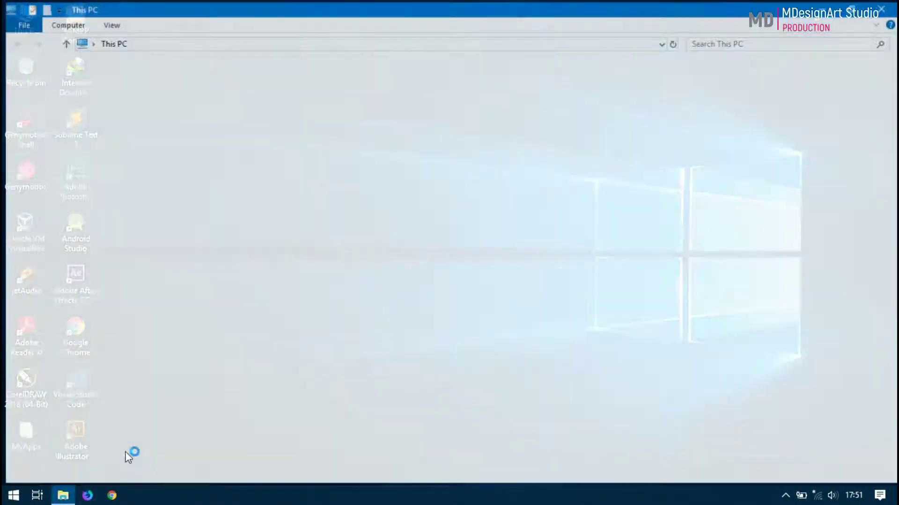
{"action": "right_click", "coordinate": [295, 271]}
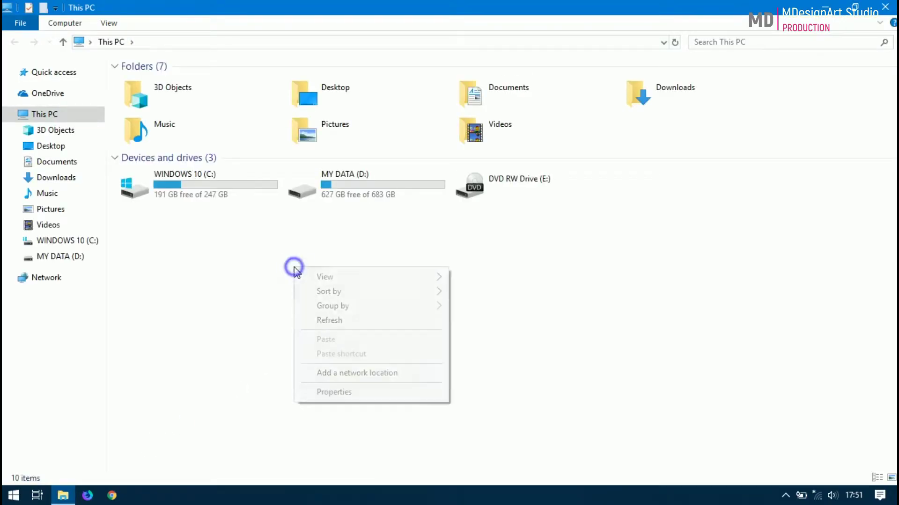
{"action": "left_click", "coordinate": [326, 393]}
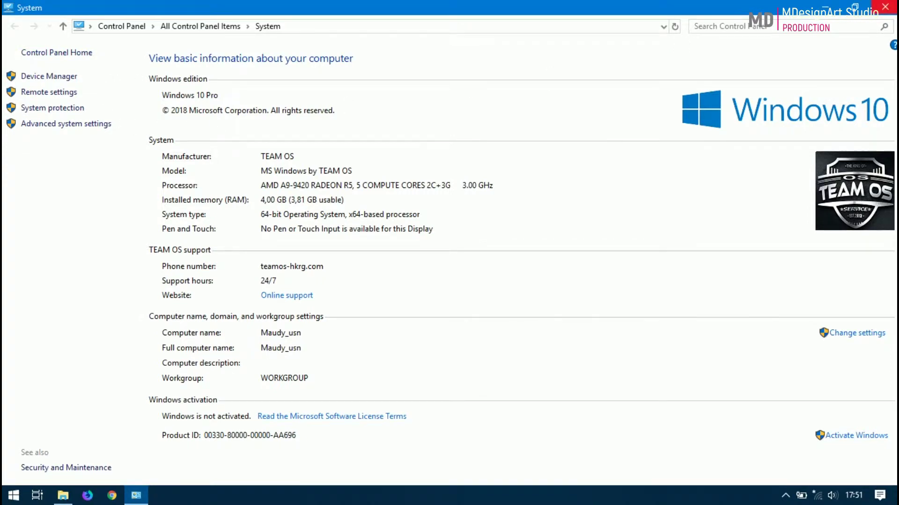
{"action": "left_click", "coordinate": [885, 7]}
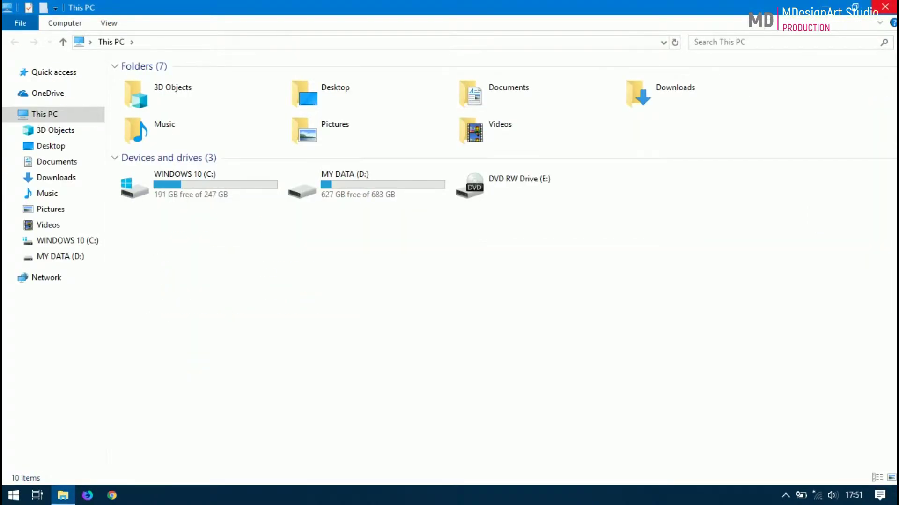
{"action": "left_click", "coordinate": [886, 6]}
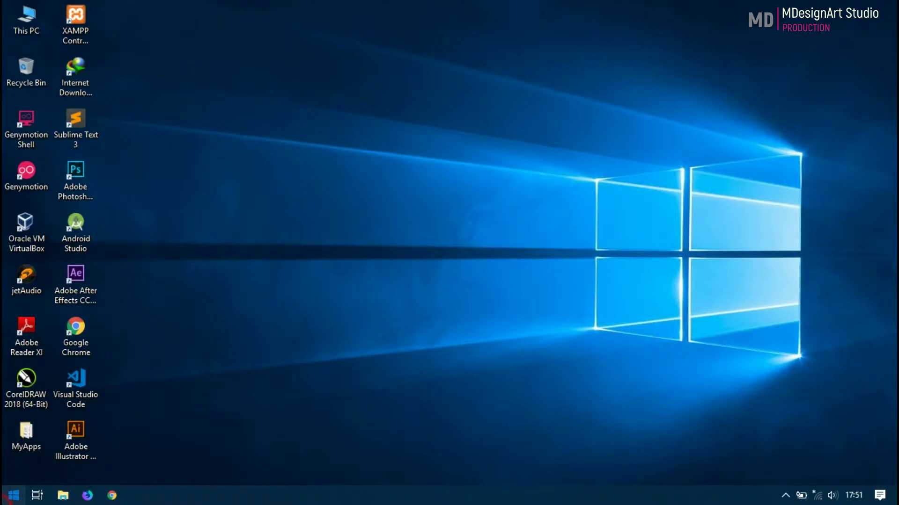
- Check the Windows activation status under Update & Security in Windows Settings, dismissing the CCleaner alert, and return to the desktop
{"action": "left_click", "coordinate": [11, 496]}
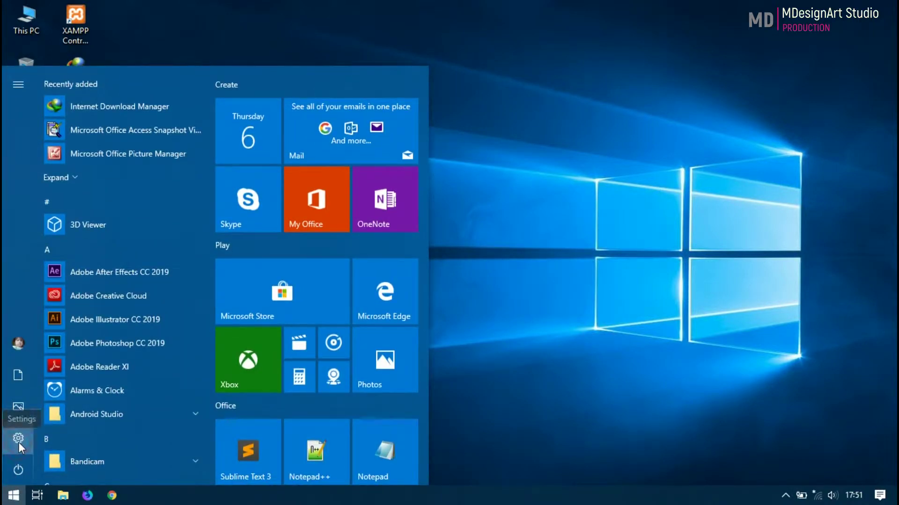
{"action": "left_click", "coordinate": [19, 440]}
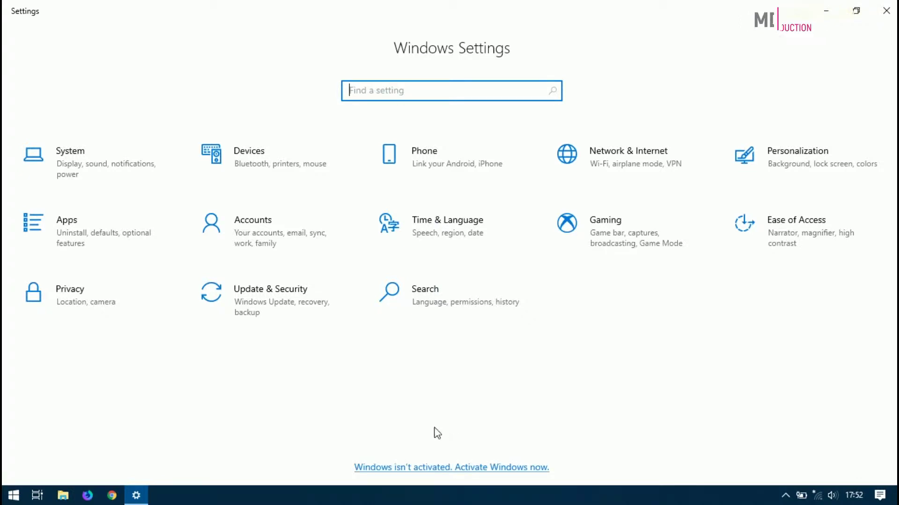
{"action": "left_click", "coordinate": [300, 318]}
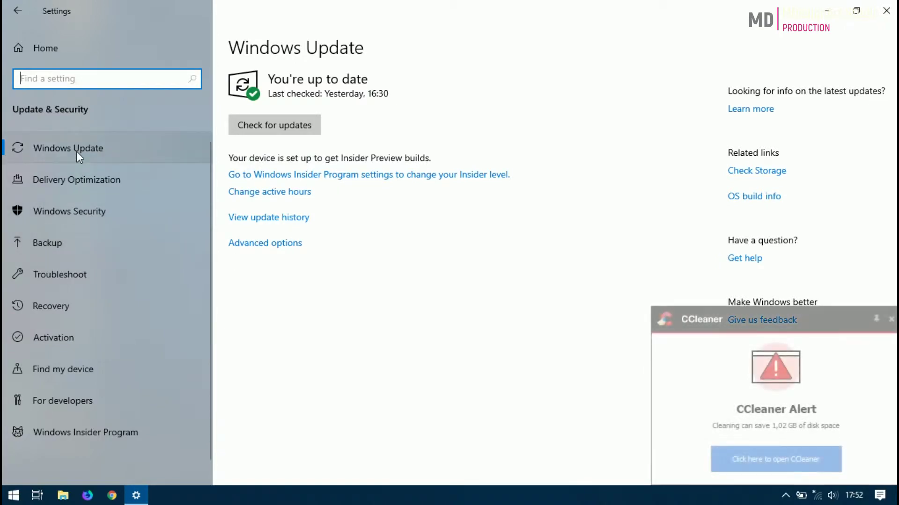
{"action": "left_click", "coordinate": [891, 320]}
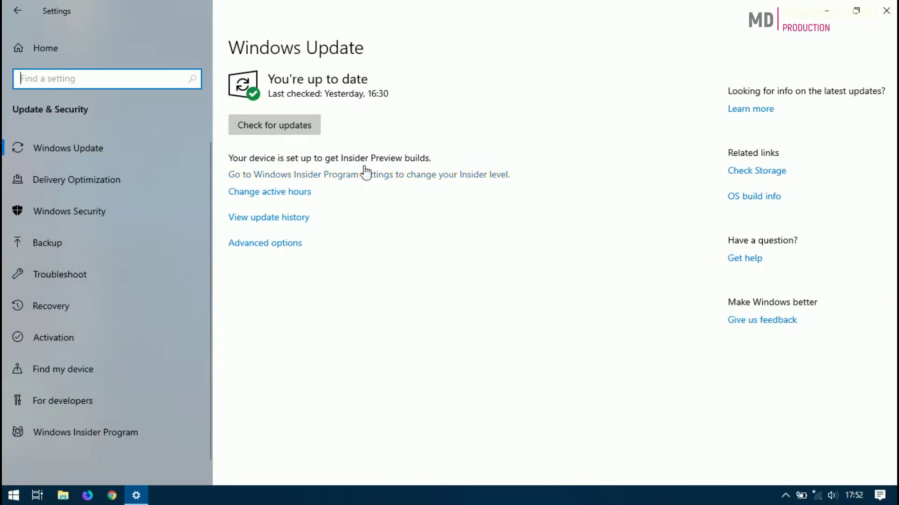
{"action": "left_click", "coordinate": [69, 345]}
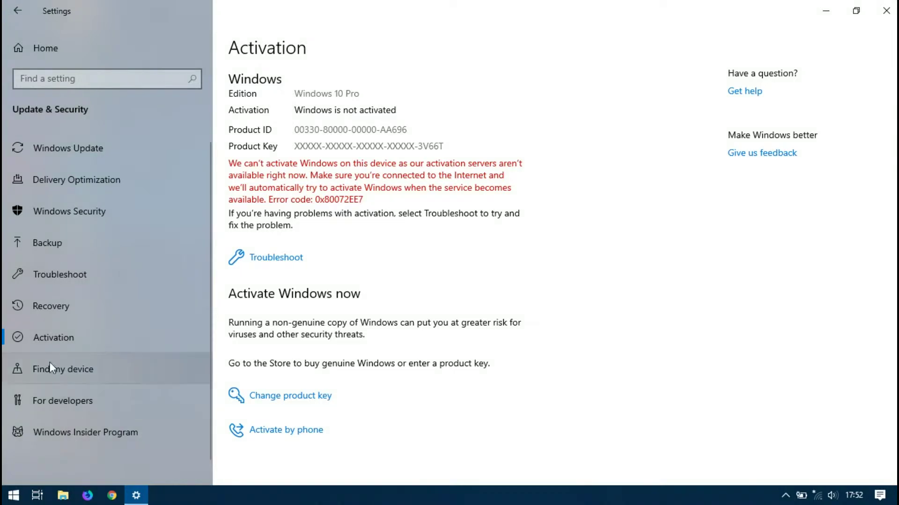
{"action": "left_click", "coordinate": [18, 15]}
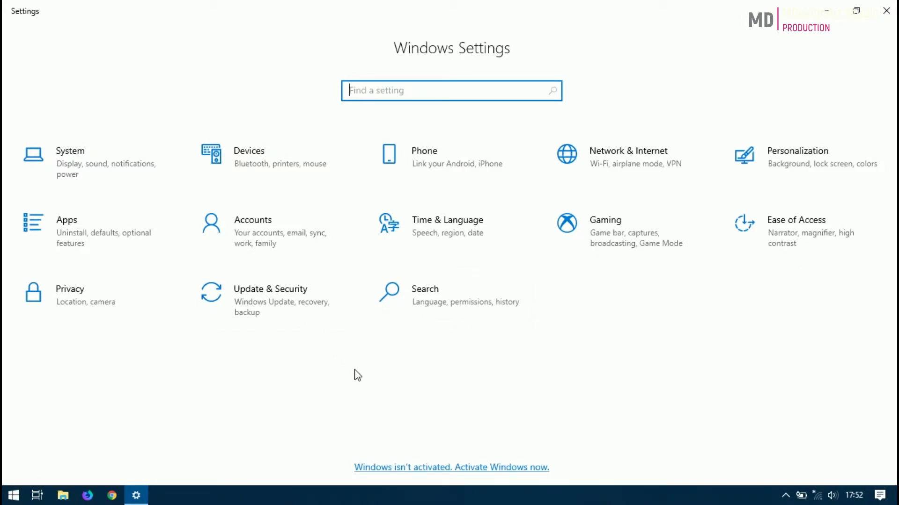
{"action": "left_click", "coordinate": [820, 13]}
{"action": "right_click", "coordinate": [807, 24]}
{"action": "left_click", "coordinate": [820, 76]}
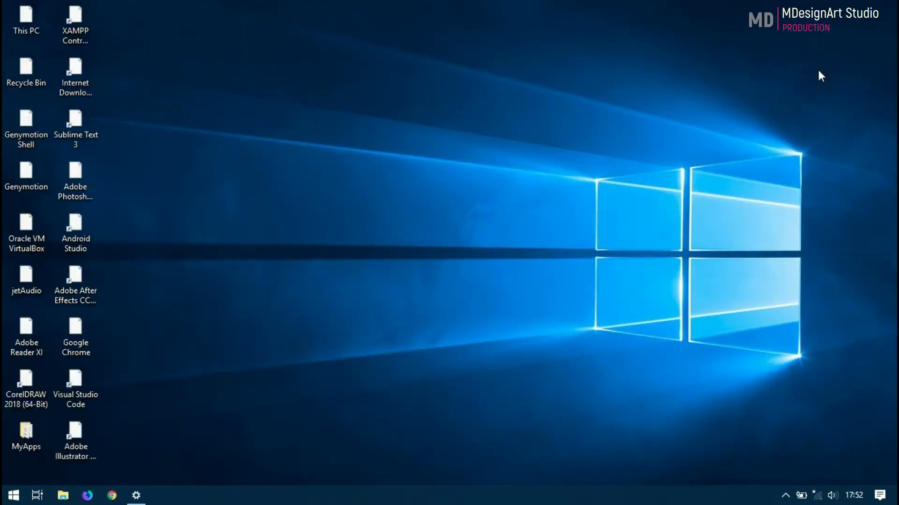
- Open the Virus & threat protection settings in Windows Security
{"action": "left_click", "coordinate": [785, 496]}
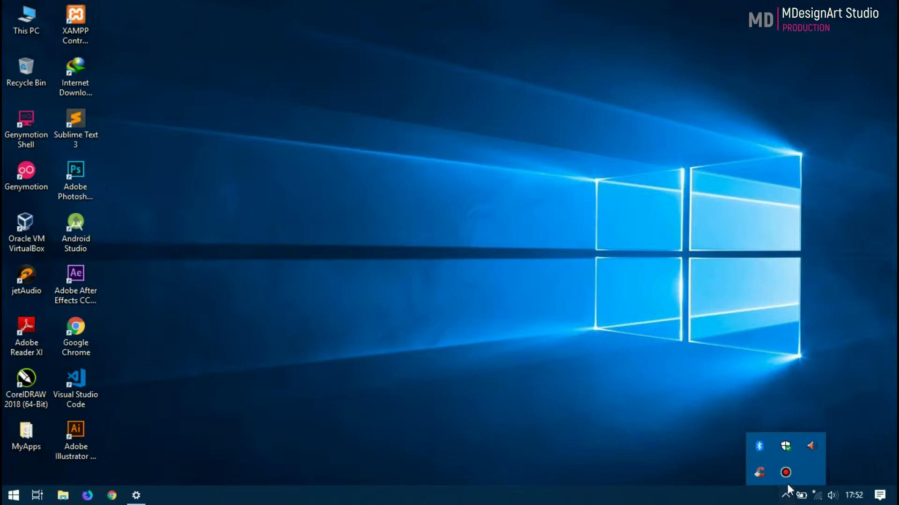
{"action": "left_click", "coordinate": [787, 450]}
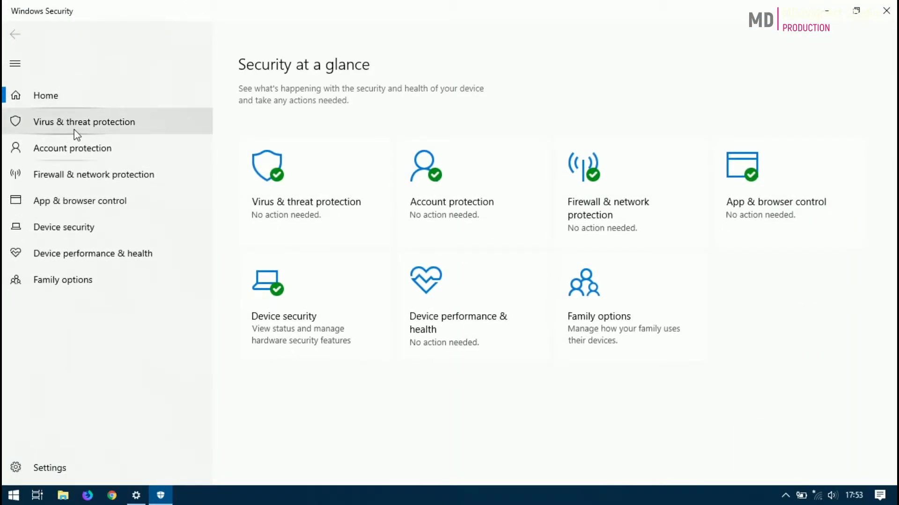
{"action": "left_click", "coordinate": [142, 127]}
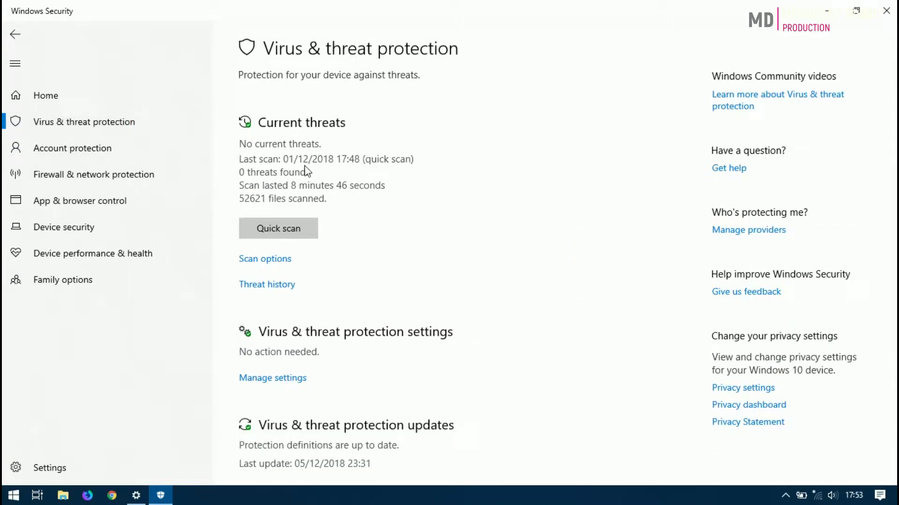
{"action": "scroll", "coordinate": [347, 209], "scroll_direction": "down", "scroll_amount": 3}
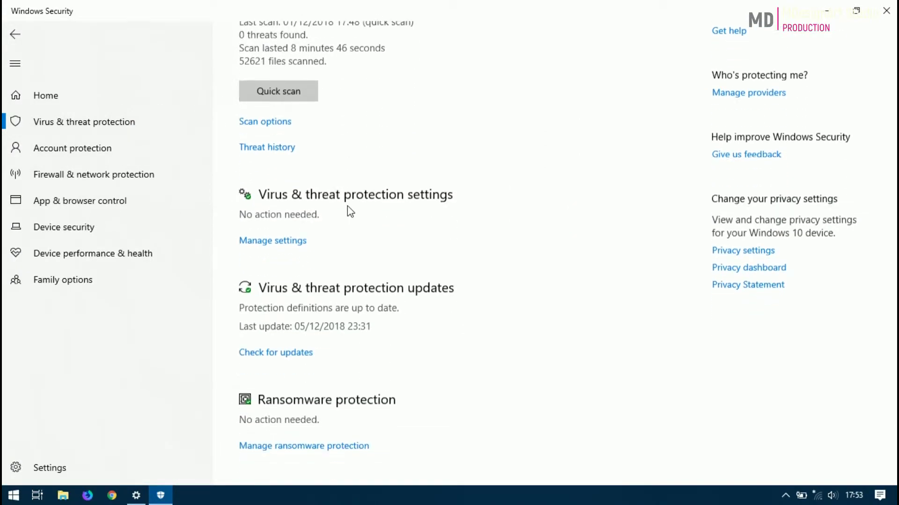
{"action": "left_click", "coordinate": [290, 243]}
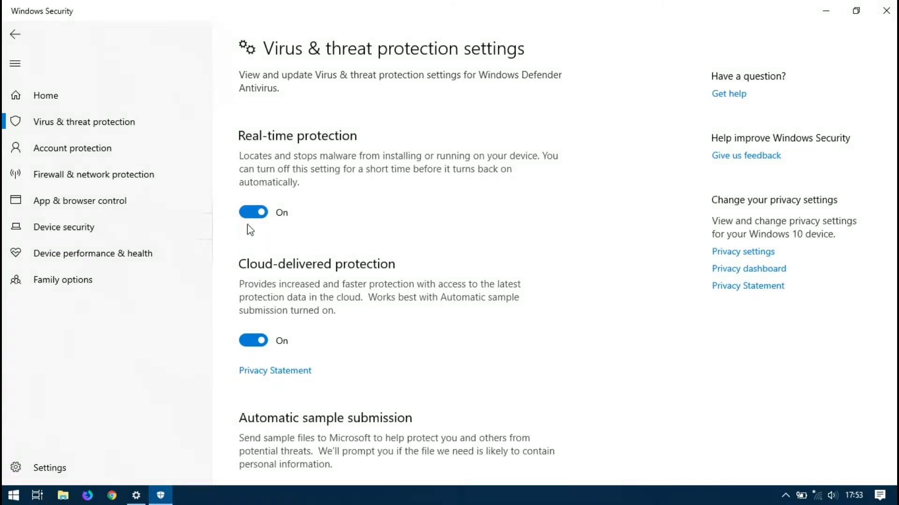
- Turn off Real-time protection and Cloud-delivered protection
{"action": "left_click", "coordinate": [253, 213]}
{"action": "left_click", "coordinate": [382, 330]}
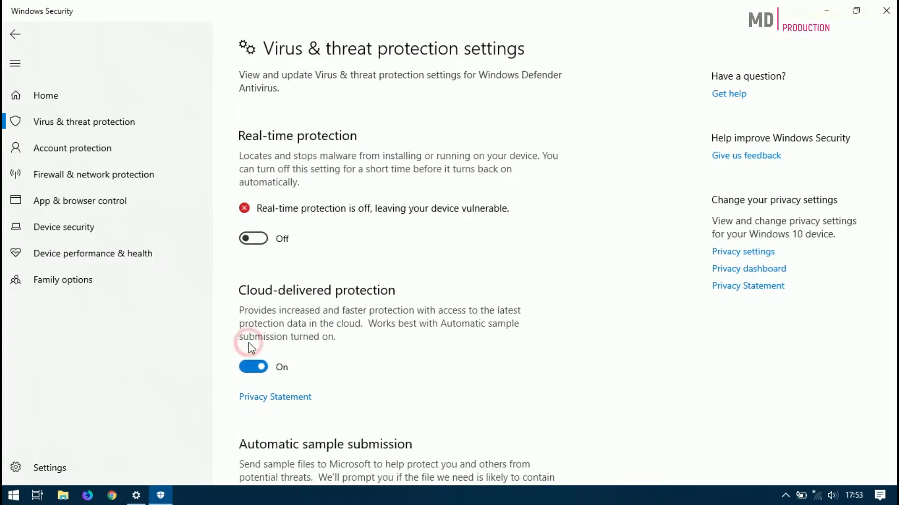
{"action": "left_click", "coordinate": [252, 367]}
{"action": "left_click", "coordinate": [398, 329]}
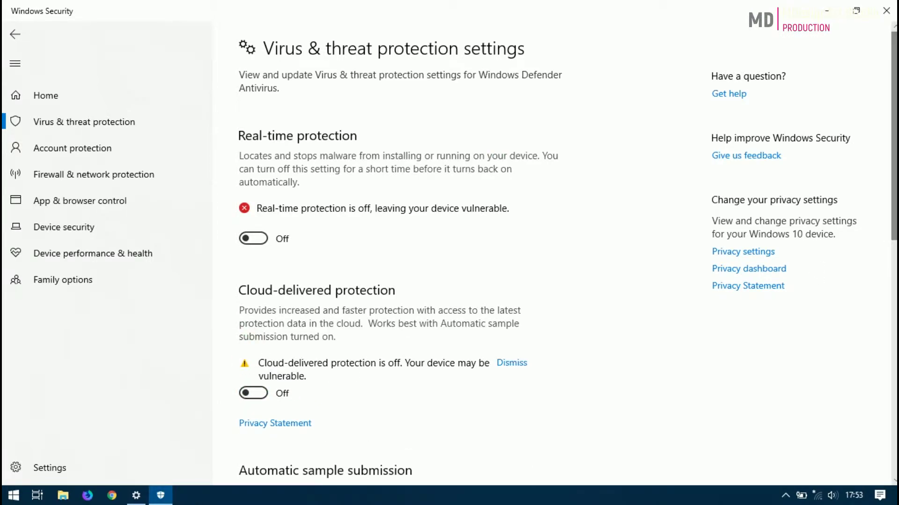
- Turn off Automatic sample submission and close Windows Security
{"action": "scroll", "coordinate": [327, 224], "scroll_direction": "down", "scroll_amount": 6}
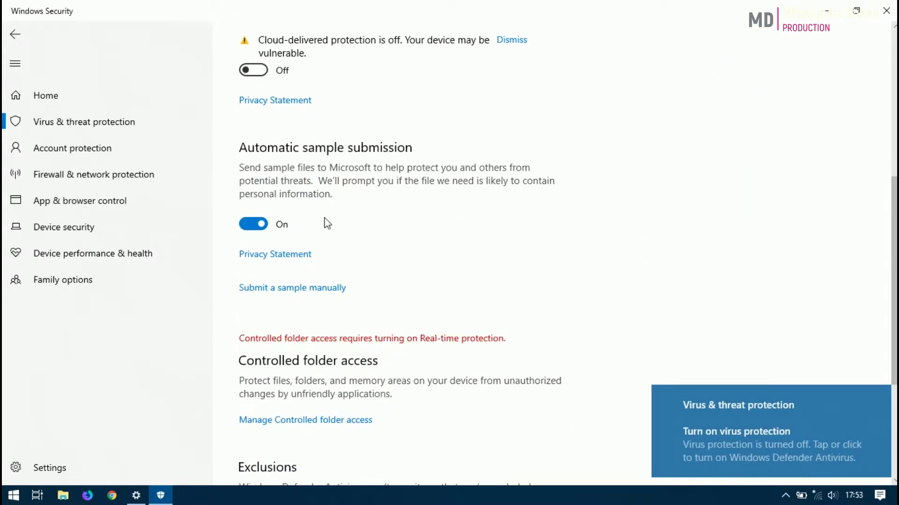
{"action": "left_click", "coordinate": [255, 226]}
{"action": "left_click", "coordinate": [405, 325]}
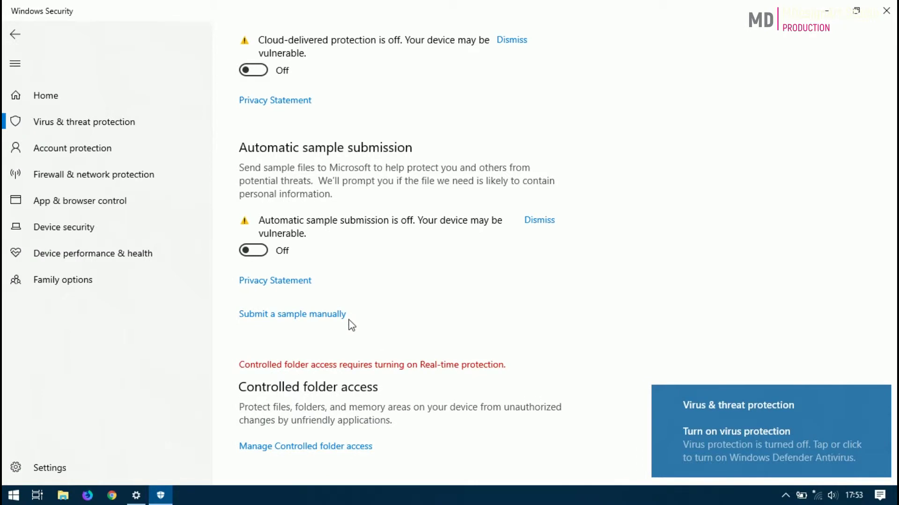
{"action": "scroll", "coordinate": [351, 325], "scroll_direction": "down", "scroll_amount": 4}
{"action": "scroll", "coordinate": [352, 325], "scroll_direction": "up", "scroll_amount": 10}
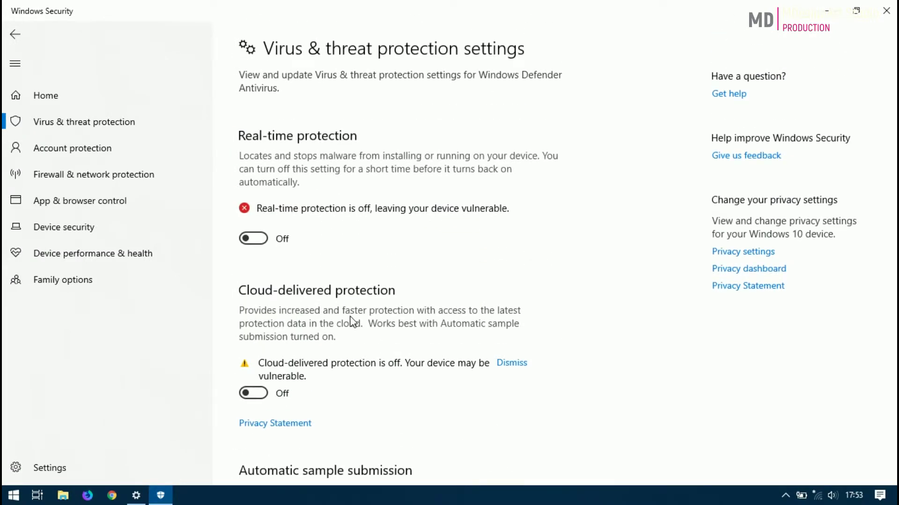
{"action": "left_click", "coordinate": [886, 10]}
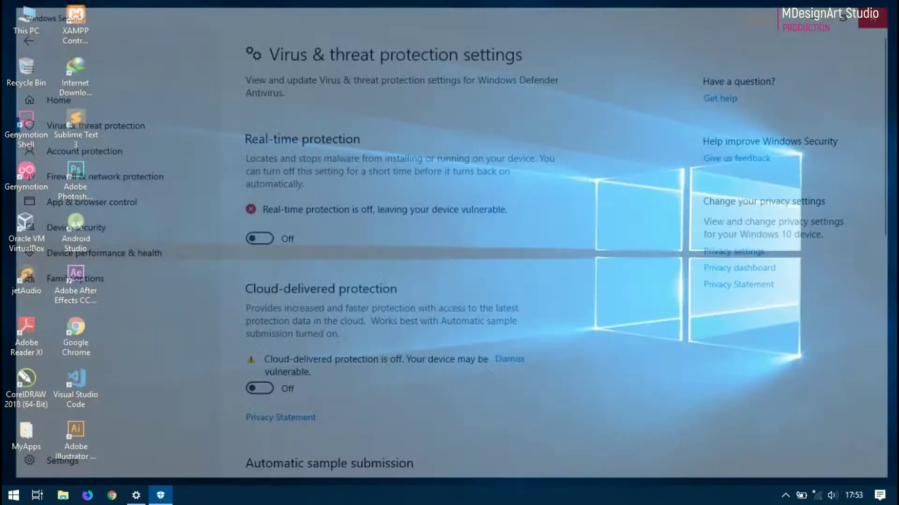
{"action": "right_click", "coordinate": [674, 46]}
{"action": "left_click", "coordinate": [694, 85]}
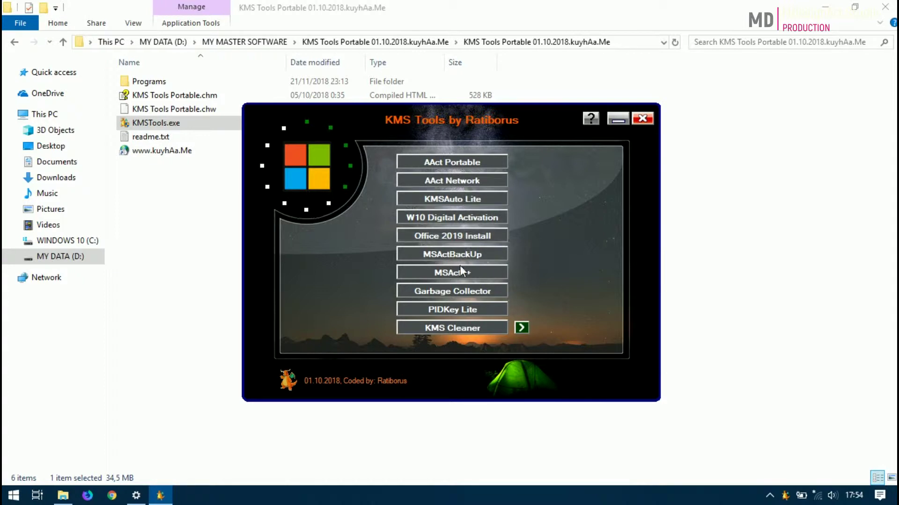
- Look over the additional utilities in KMS Tools and launch AAct Portable
{"action": "left_click", "coordinate": [522, 328]}
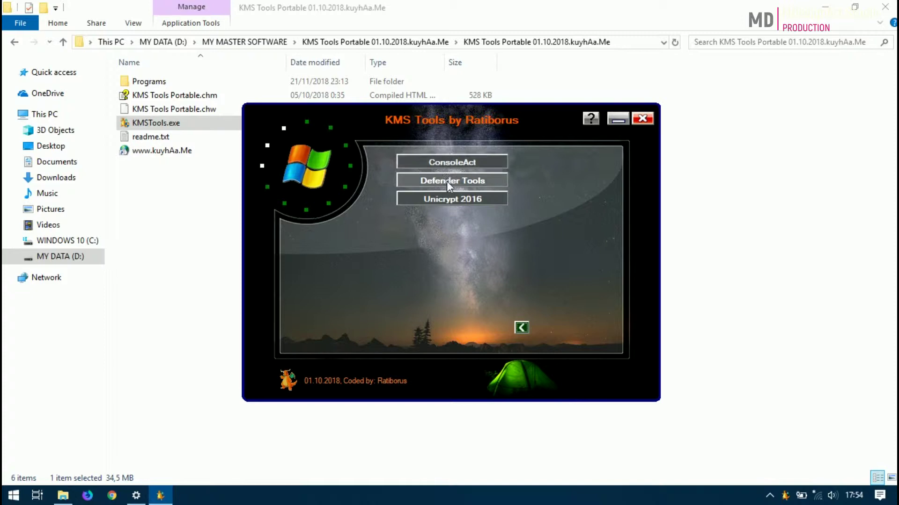
{"action": "left_click", "coordinate": [521, 328]}
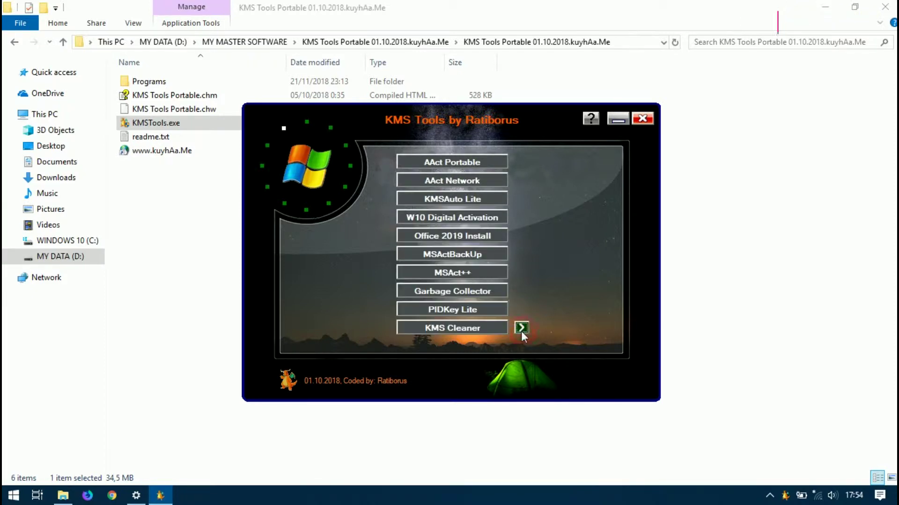
{"action": "left_click", "coordinate": [457, 164]}
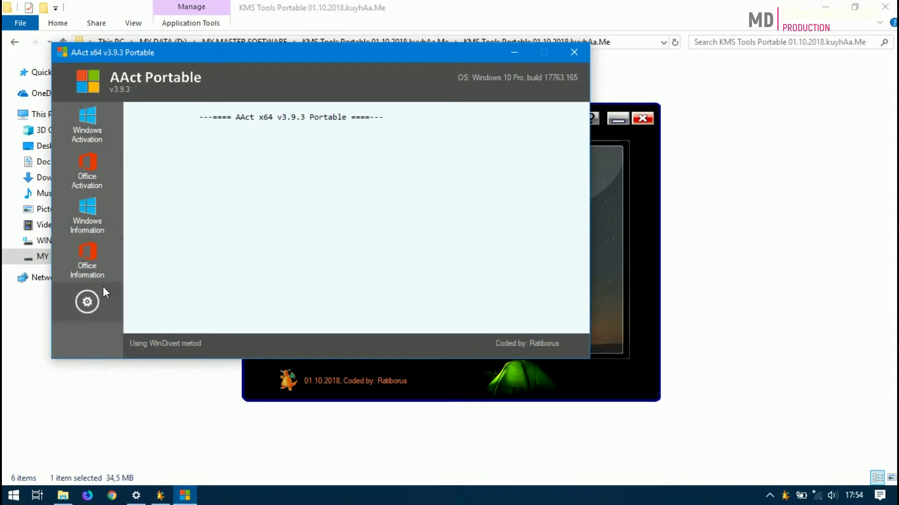
- Run AAct's Windows Activation, agree to install the GVLK key and activate again, and close KMS Tools
{"action": "left_click", "coordinate": [92, 130]}
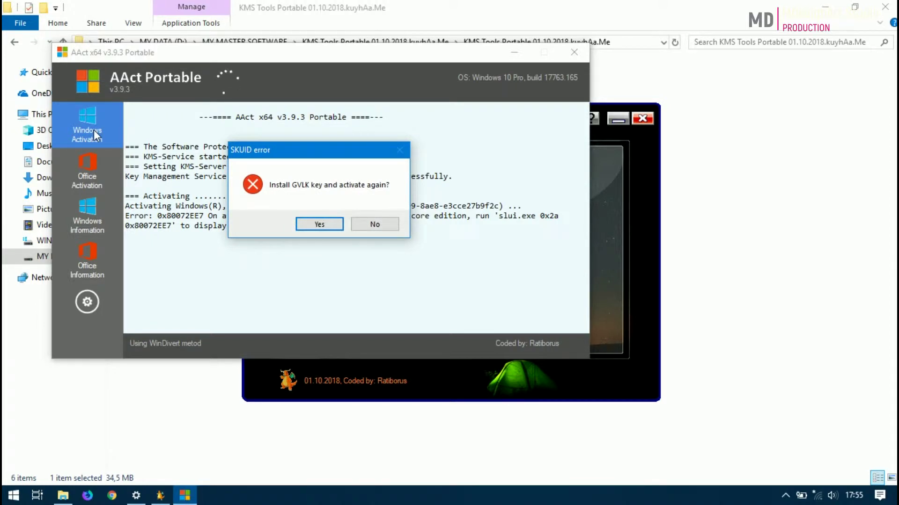
{"action": "left_click", "coordinate": [320, 225]}
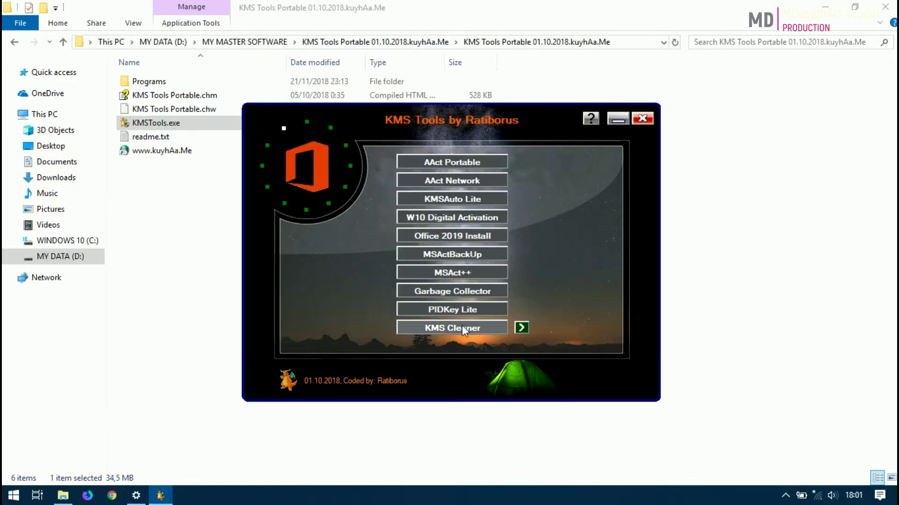
{"action": "left_click", "coordinate": [644, 119]}
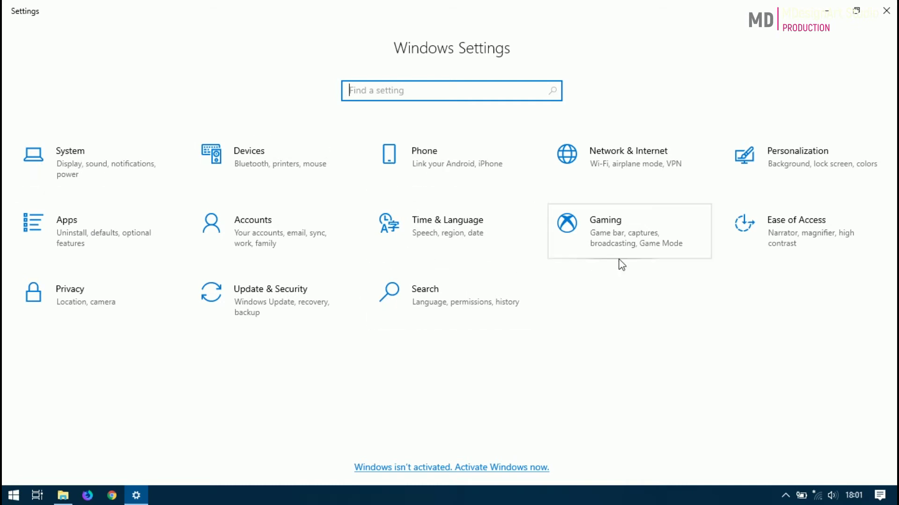
- Close the Settings window and the KMS Tools Portable folder, and refresh the desktop
{"action": "left_click", "coordinate": [889, 7]}
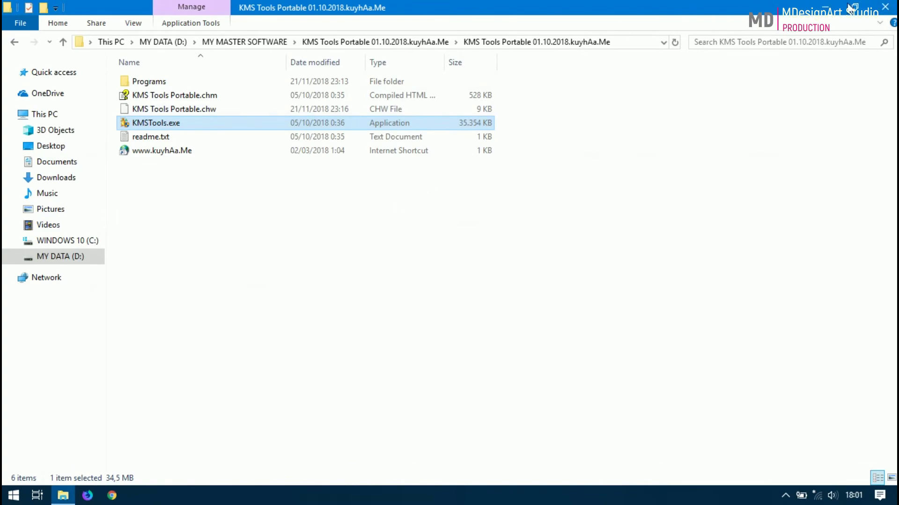
{"action": "left_click", "coordinate": [886, 7]}
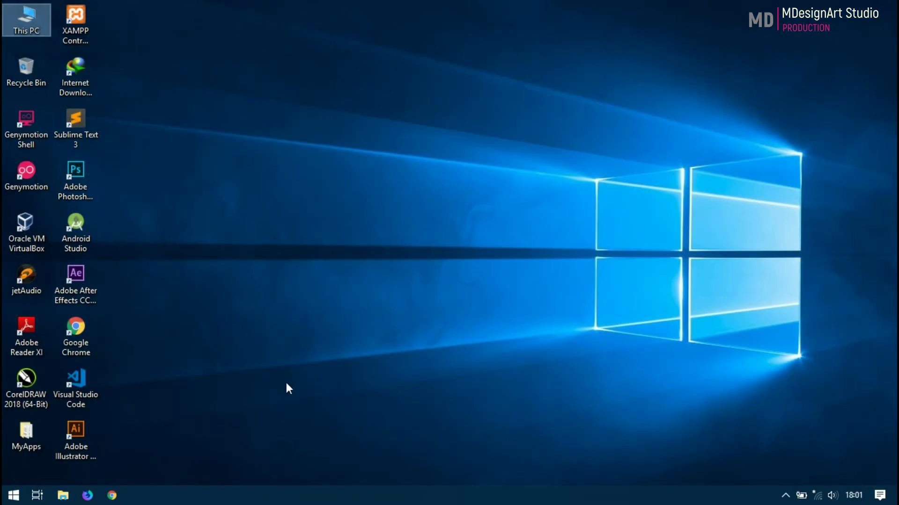
{"action": "right_click", "coordinate": [329, 215]}
{"action": "left_click", "coordinate": [347, 254]}
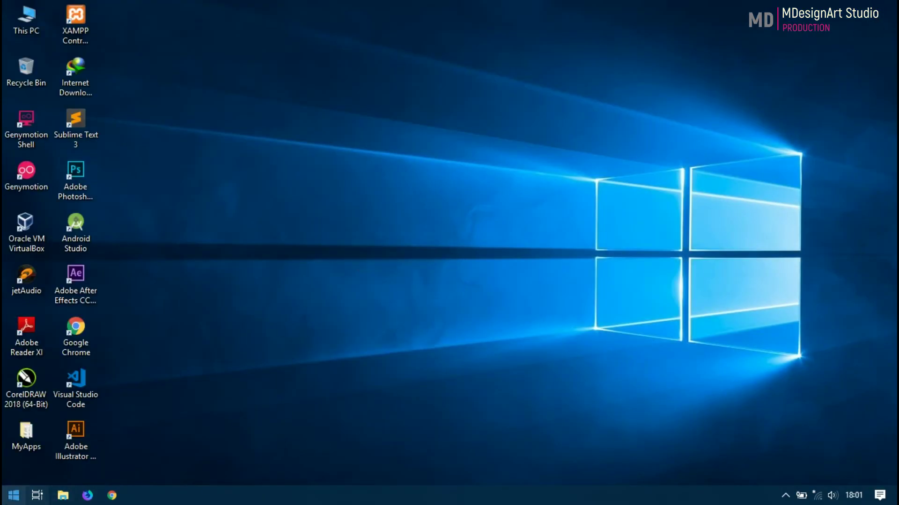
- Restart the computer
{"action": "left_click", "coordinate": [13, 495]}
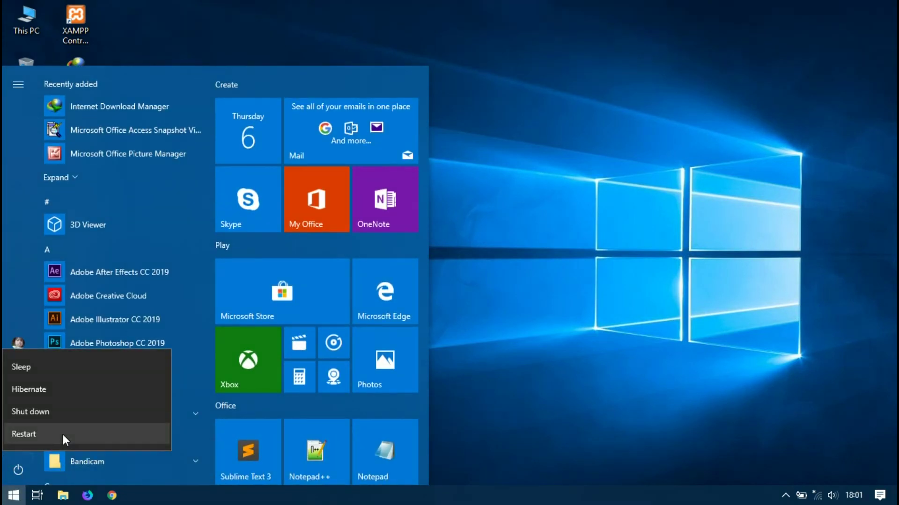
{"action": "left_click", "coordinate": [251, 411]}
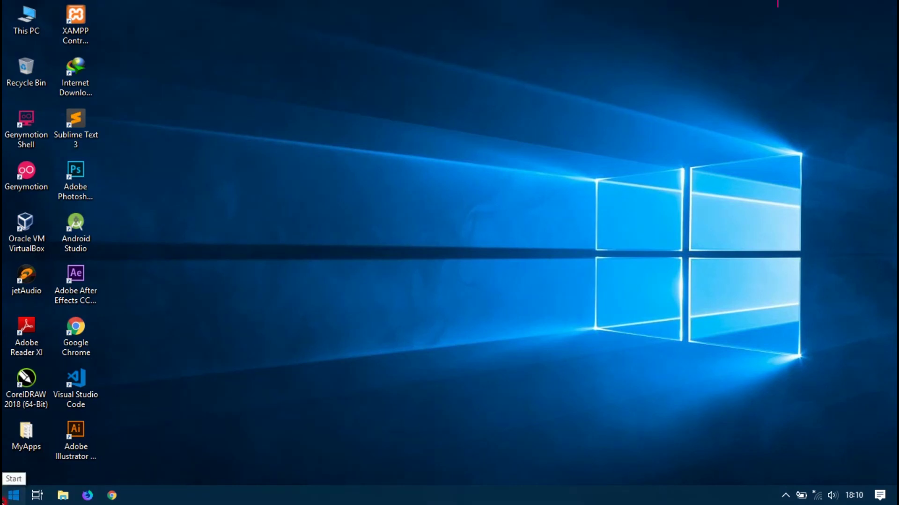
- Check the Windows activation status under Update & Security in Windows Settings, and close Settings
{"action": "left_click", "coordinate": [6, 497]}
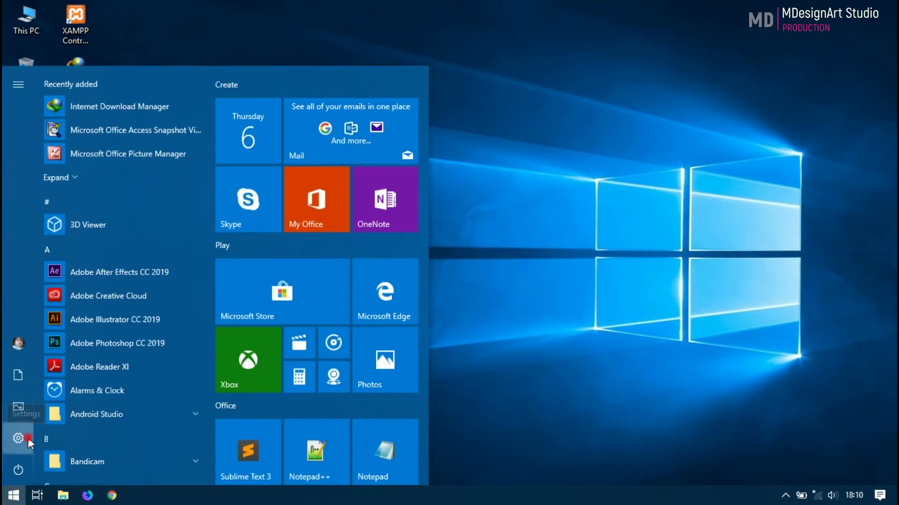
{"action": "left_click", "coordinate": [28, 438]}
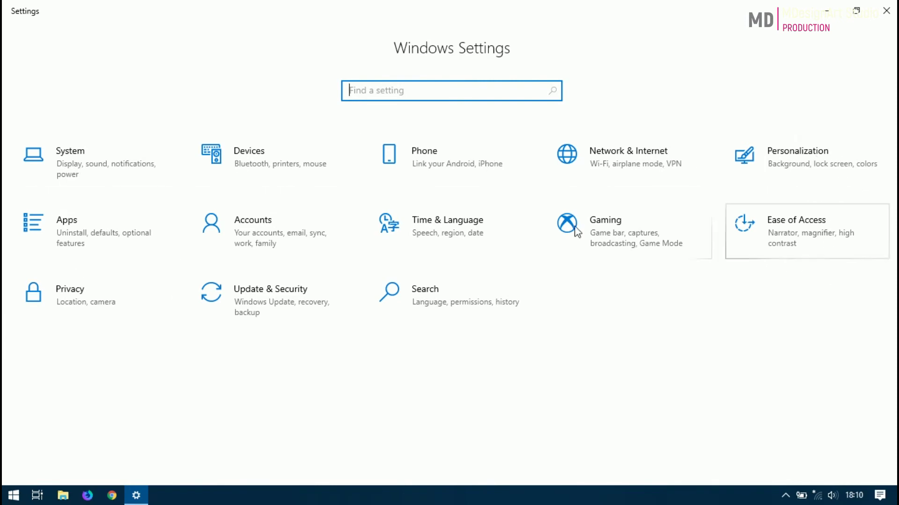
{"action": "left_click", "coordinate": [249, 317]}
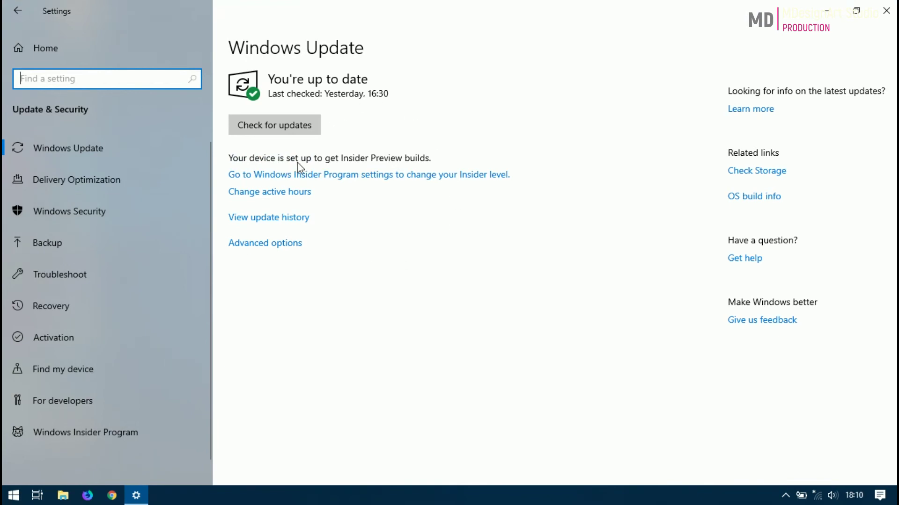
{"action": "left_click", "coordinate": [121, 182]}
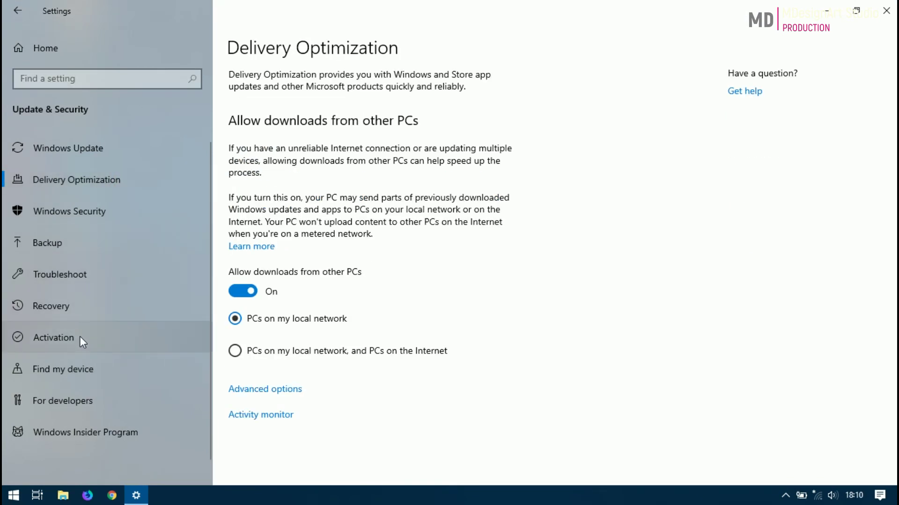
{"action": "left_click", "coordinate": [29, 336]}
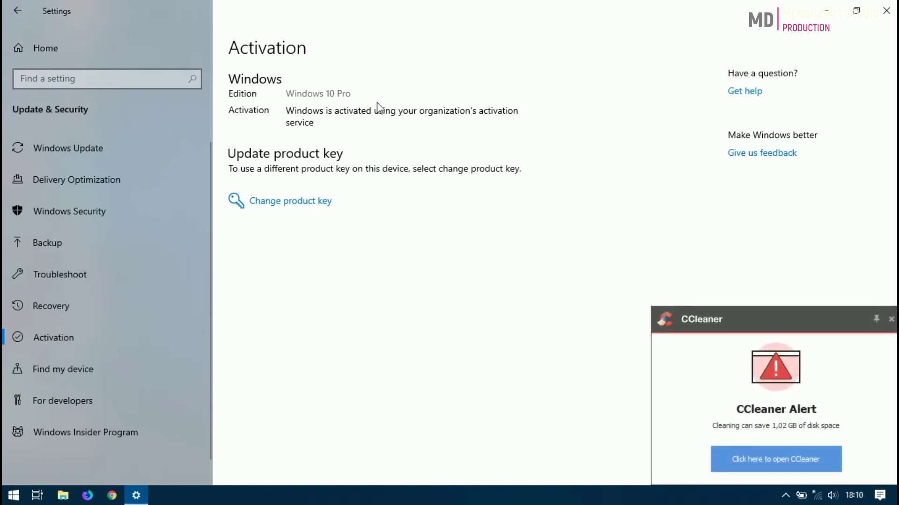
{"action": "left_click", "coordinate": [885, 10]}
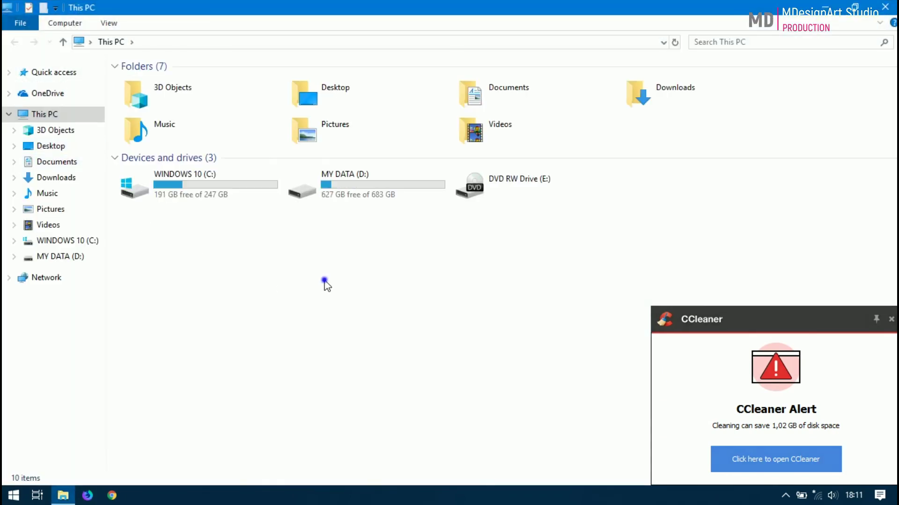
- Check the Windows activation section in This PC's properties, close the open windows and refresh the desktop
{"action": "right_click", "coordinate": [325, 282]}
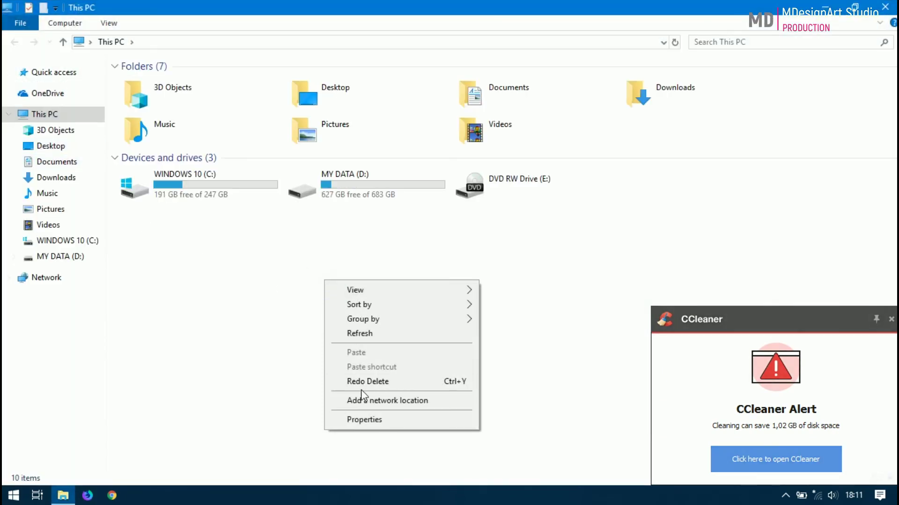
{"action": "left_click", "coordinate": [363, 418]}
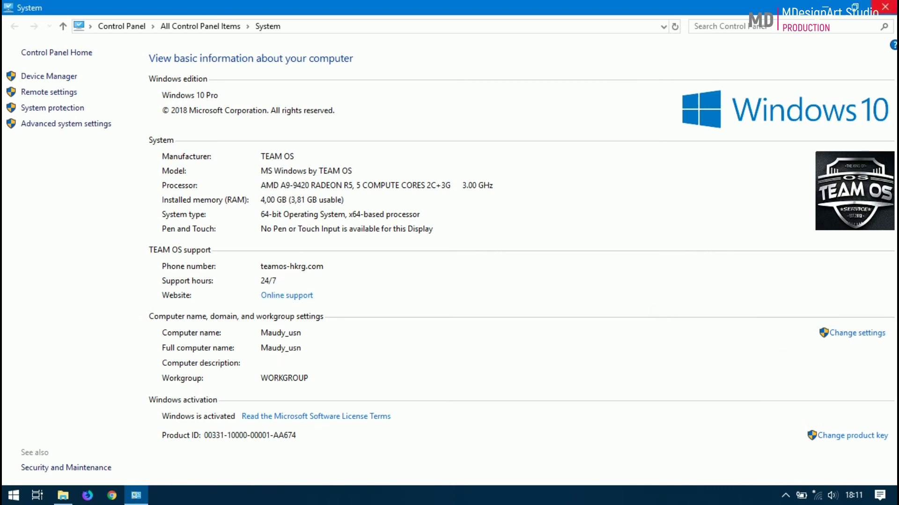
{"action": "left_click", "coordinate": [893, 6]}
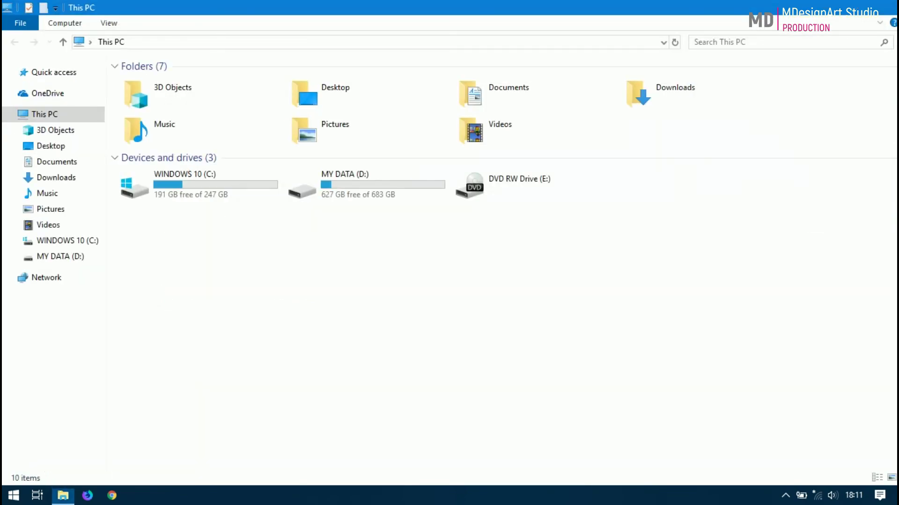
{"action": "left_click", "coordinate": [885, 6]}
{"action": "right_click", "coordinate": [396, 93]}
{"action": "left_click", "coordinate": [434, 138]}
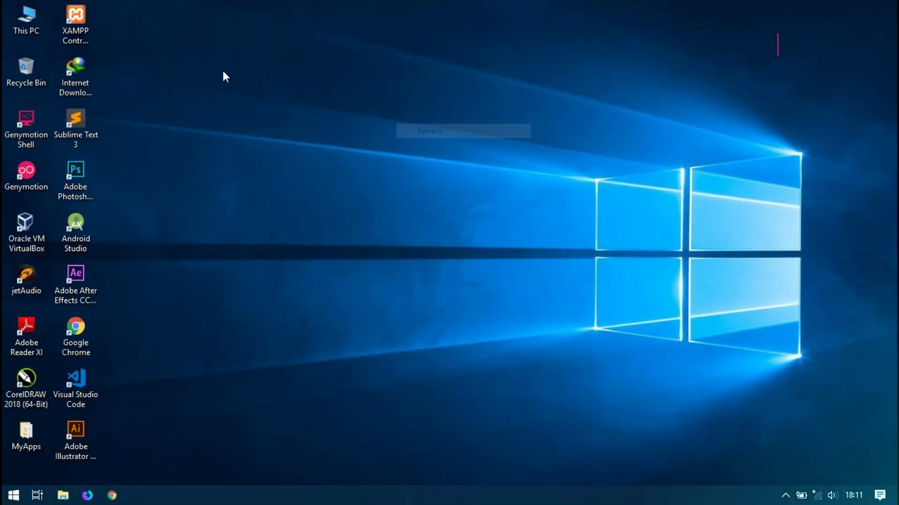